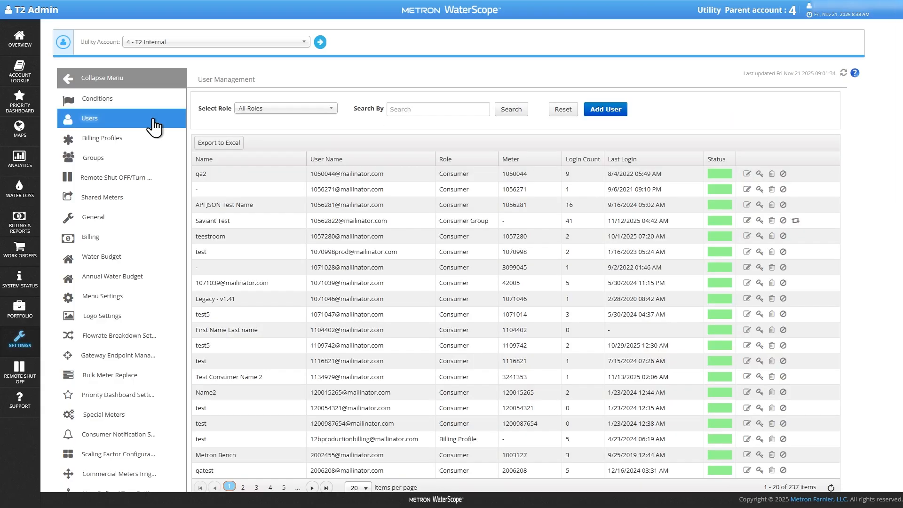
Start adding a new user and choose the Utility Tech role.
{"action": "left_click", "coordinate": [620, 111]}
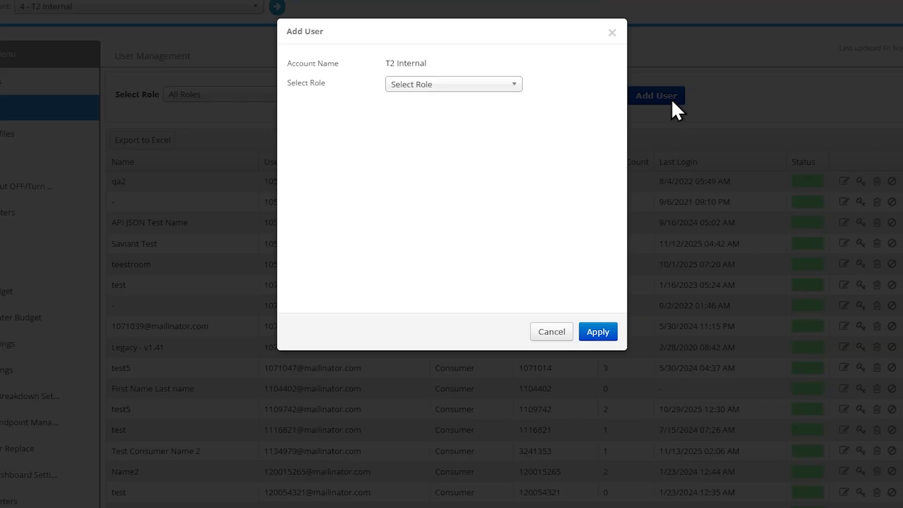
{"action": "left_click", "coordinate": [503, 86]}
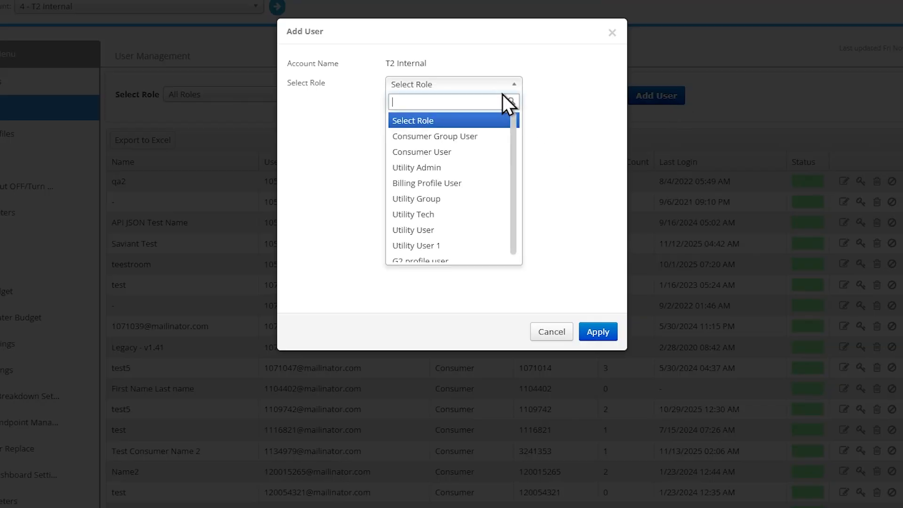
{"action": "left_click", "coordinate": [476, 215]}
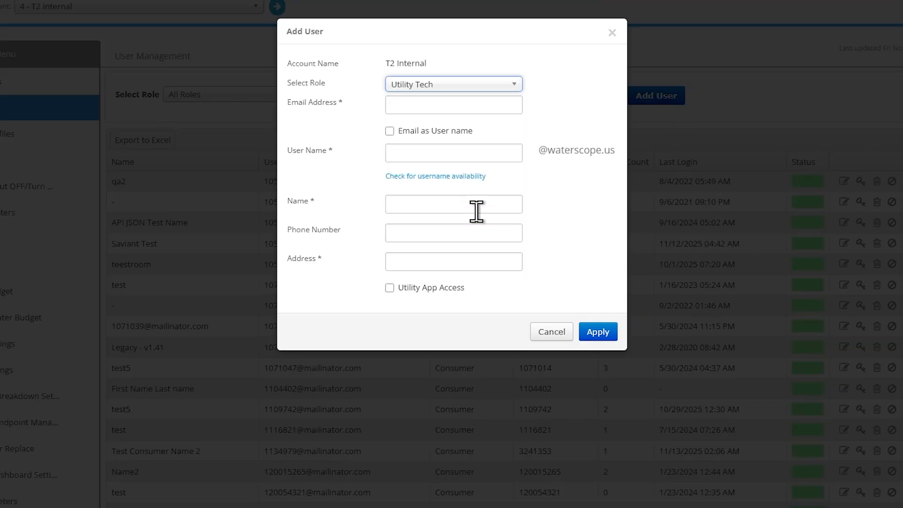
Enter the new user's e-mail address and use the e-mail as the user name.
{"action": "left_click", "coordinate": [478, 105]}
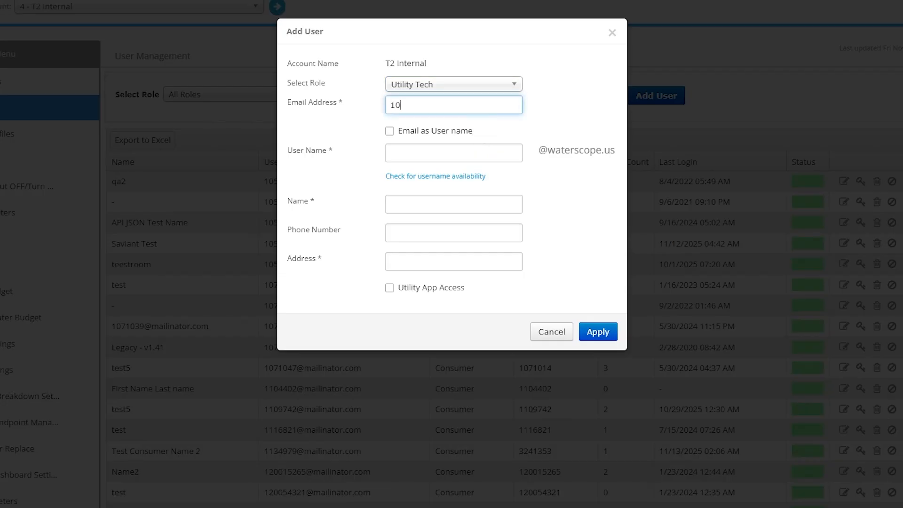
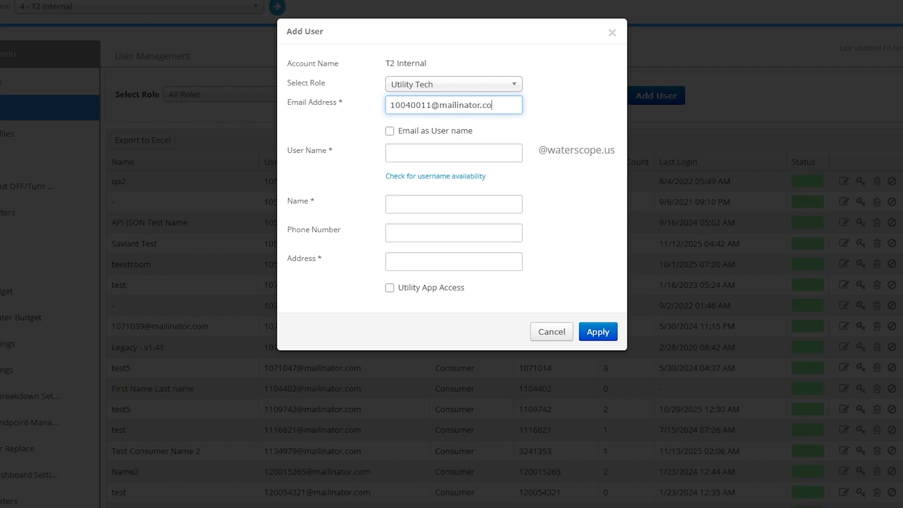
{"action": "left_click", "coordinate": [391, 131]}
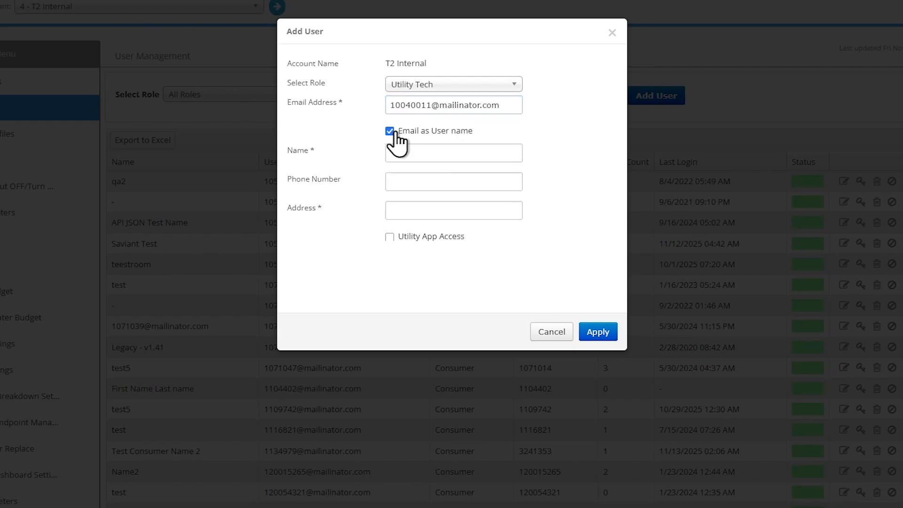
Set the name to Temp Tech, fill in the user's street address, enable Utility App Access, and apply.
{"action": "left_click", "coordinate": [421, 157]}
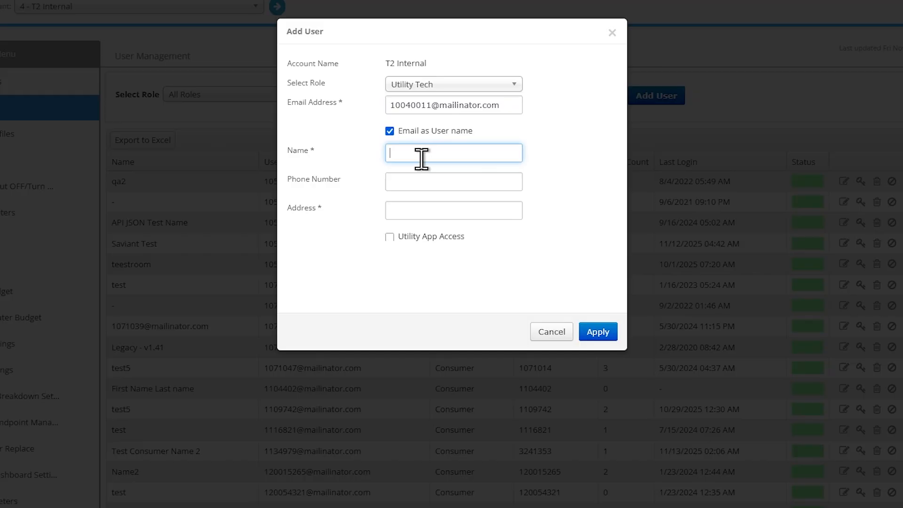
{"action": "type", "text": "Temp Tech"}
{"action": "left_click", "coordinate": [401, 210]}
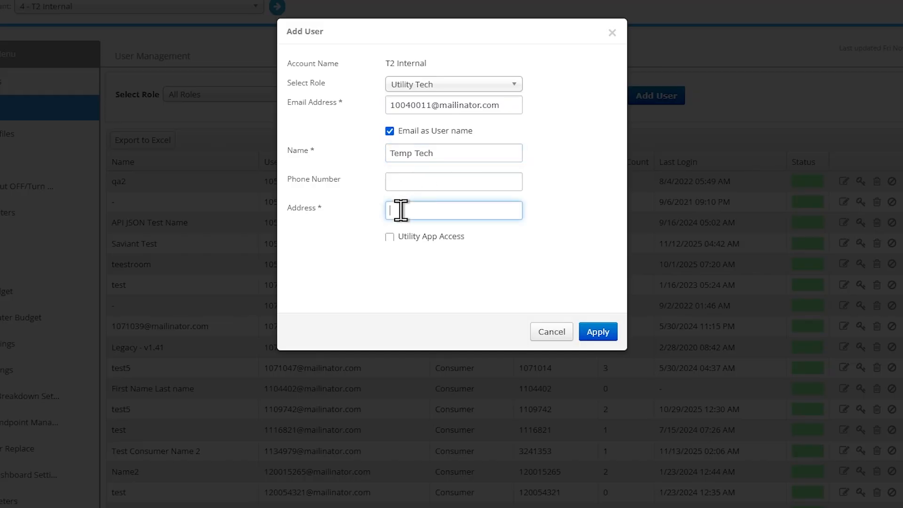
{"action": "type", "text": "111 South St, Anyville"}
{"action": "left_click", "coordinate": [390, 238]}
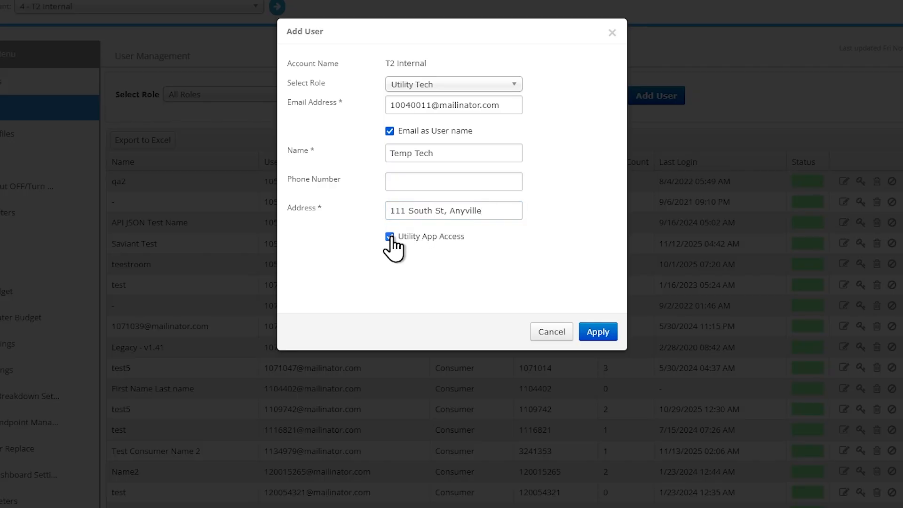
{"action": "left_click", "coordinate": [595, 332]}
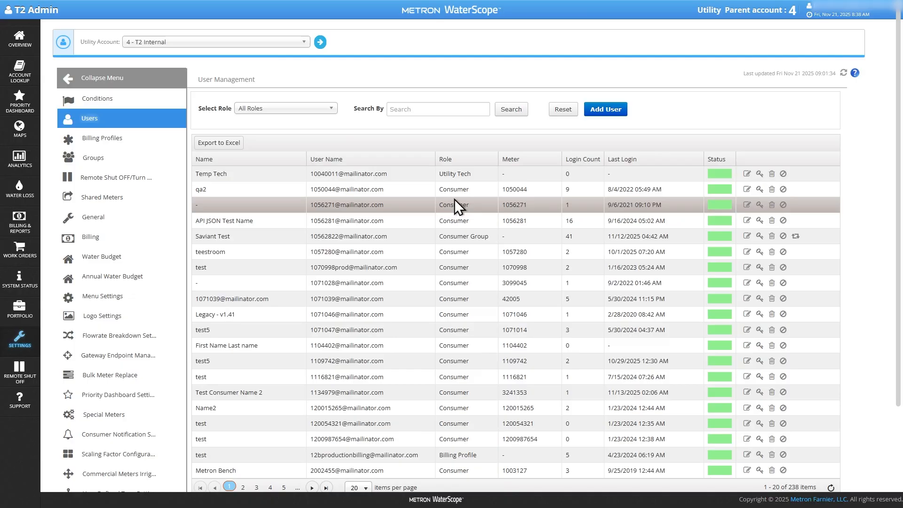
Open the consumer account lookup and filter meters by Missing Read status.
{"action": "left_click", "coordinate": [416, 177]}
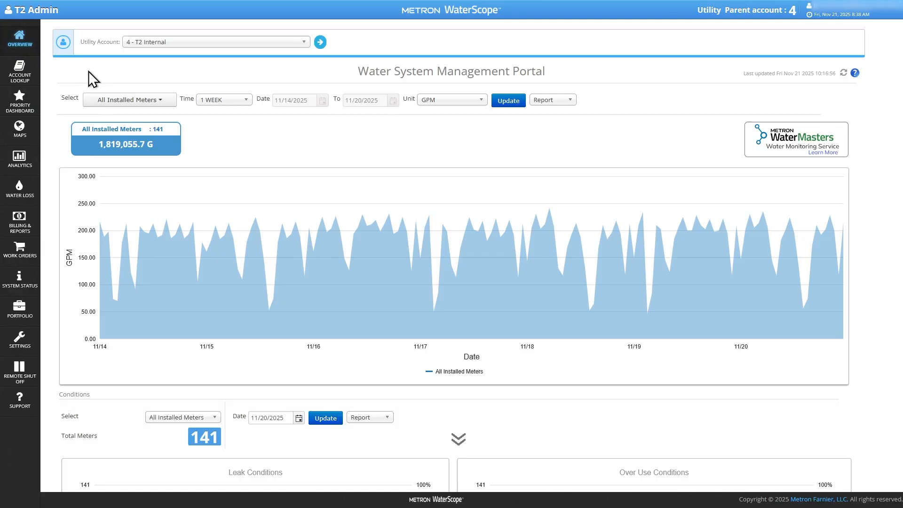
{"action": "left_click", "coordinate": [29, 79]}
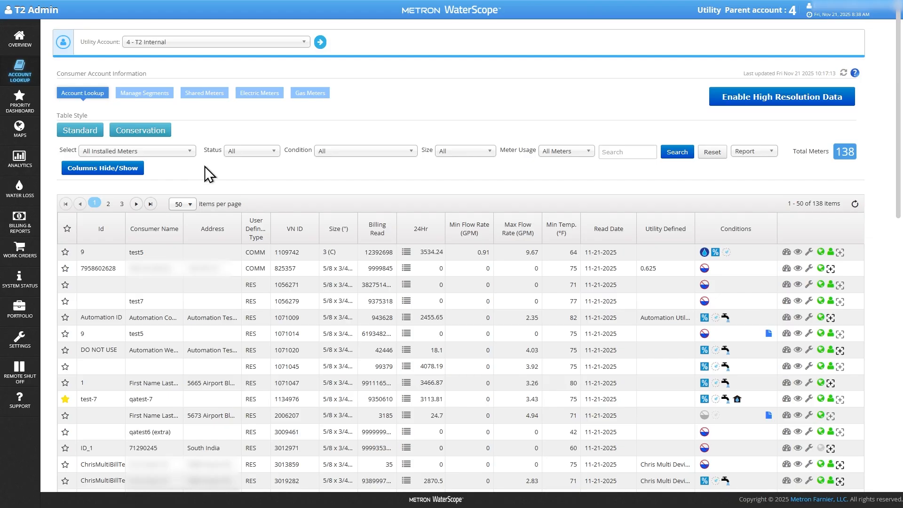
{"action": "left_click", "coordinate": [244, 152]}
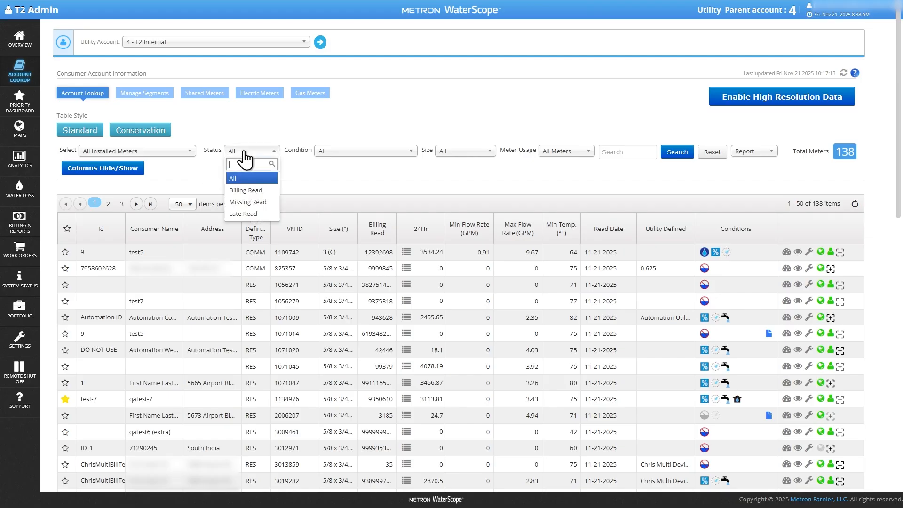
{"action": "left_click", "coordinate": [254, 195]}
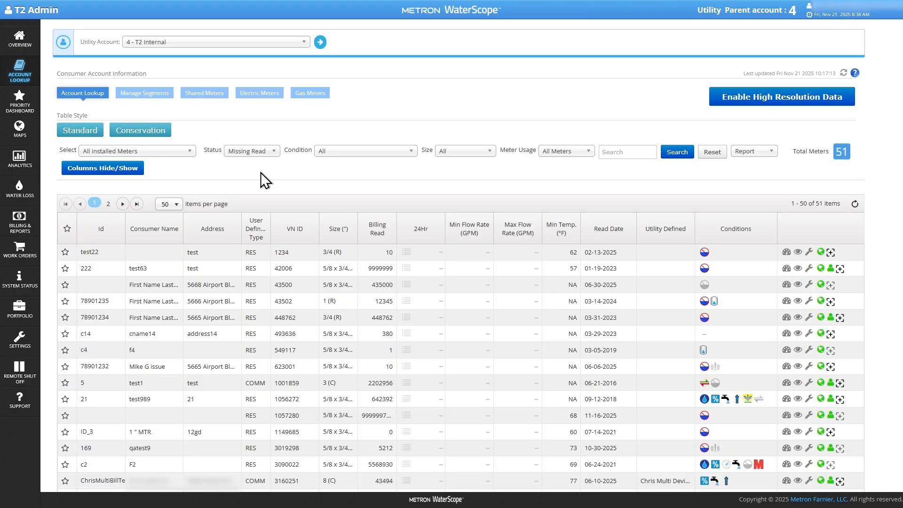
{"action": "left_click", "coordinate": [840, 319]}
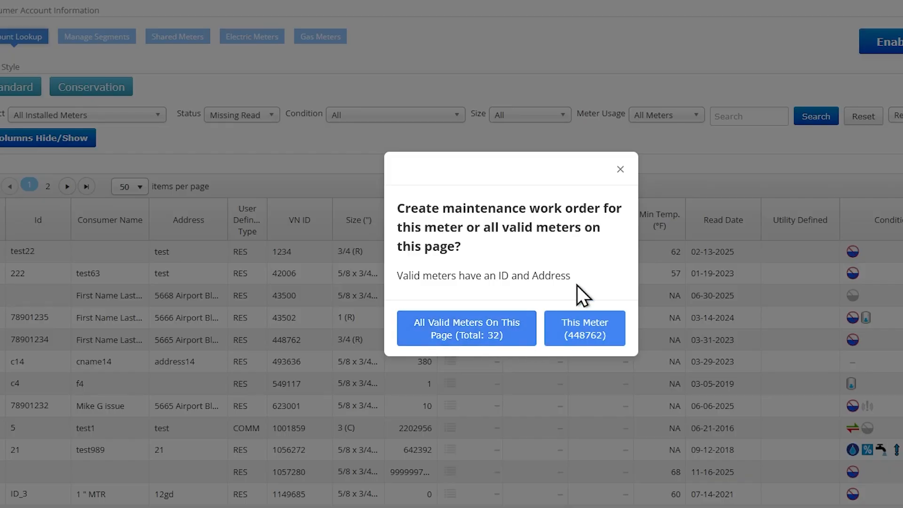
{"action": "left_click", "coordinate": [620, 170]}
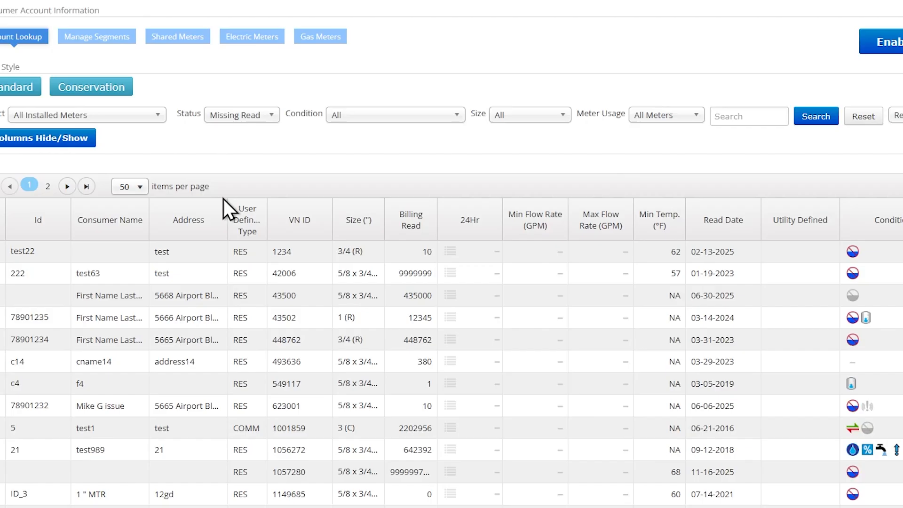
{"action": "left_click", "coordinate": [139, 187]}
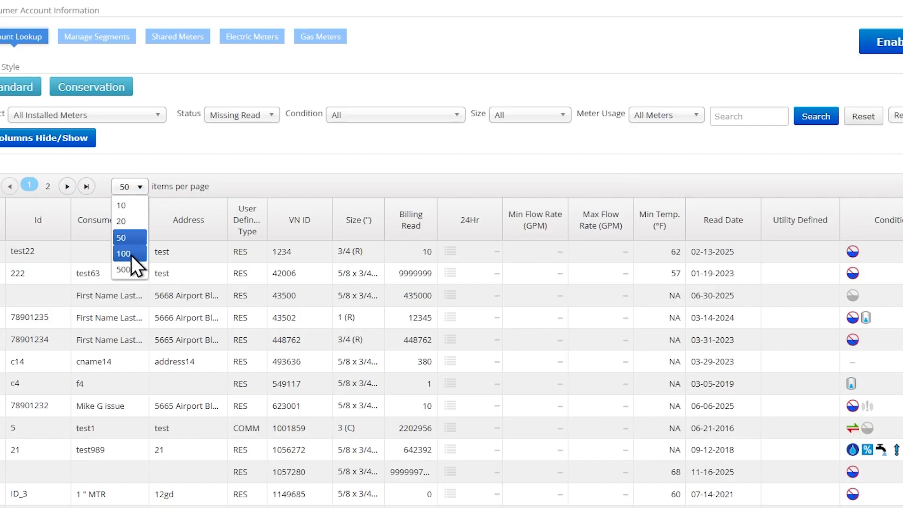
{"action": "left_click", "coordinate": [285, 157]}
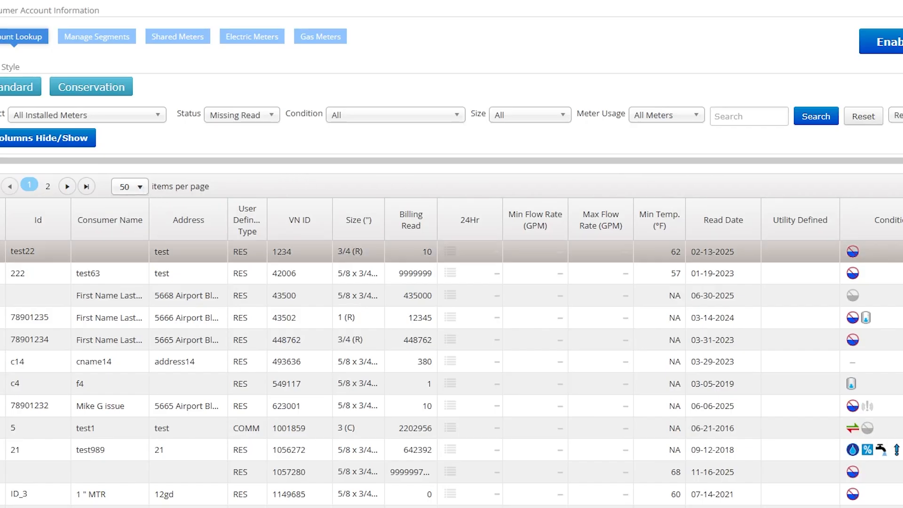
Start a maintenance work order for meter 448762 alone, with the reason Other.
{"action": "left_click", "coordinate": [902, 340]}
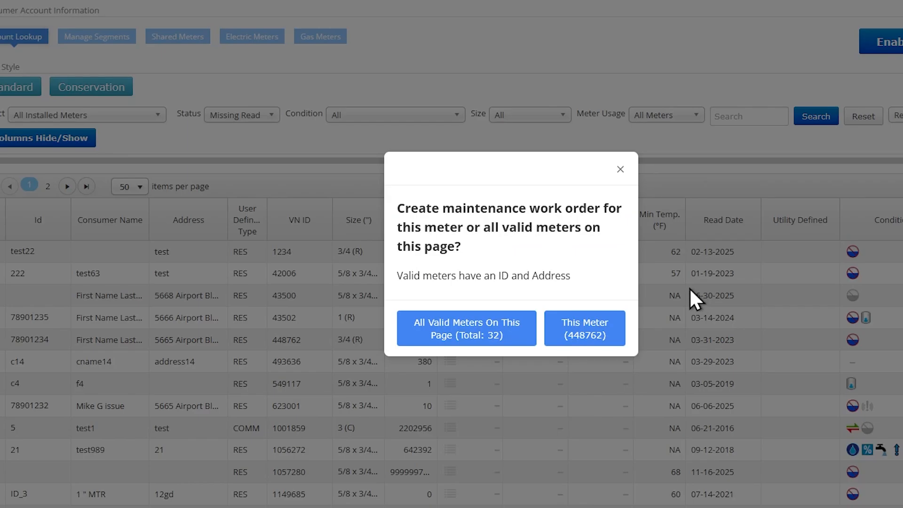
{"action": "left_click", "coordinate": [616, 340]}
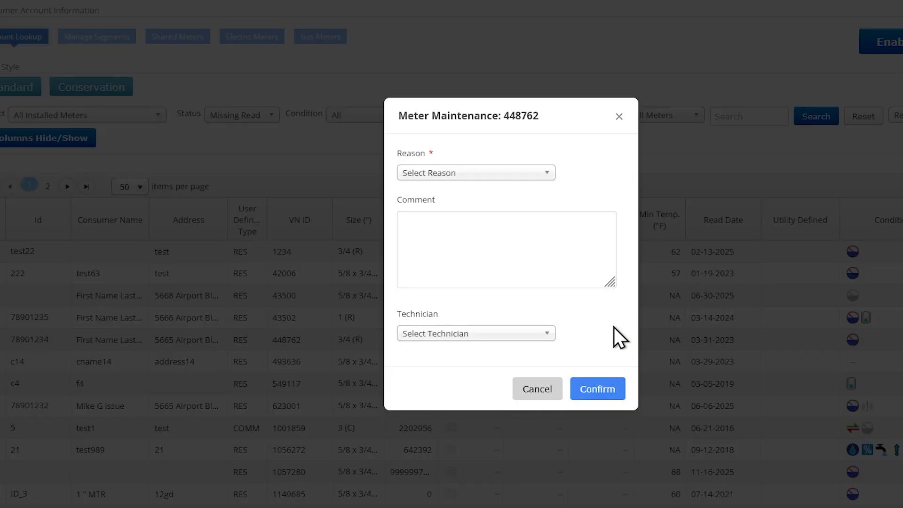
{"action": "left_click", "coordinate": [514, 174]}
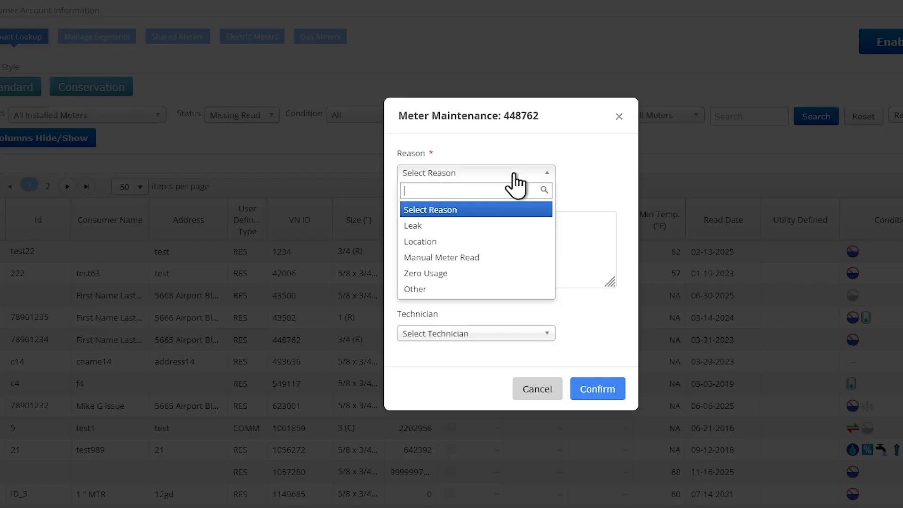
{"action": "left_click", "coordinate": [509, 289]}
Enter the comment "Missing read - check the antenna".
{"action": "left_click", "coordinate": [512, 268]}
{"action": "type", "text": "Mi"}
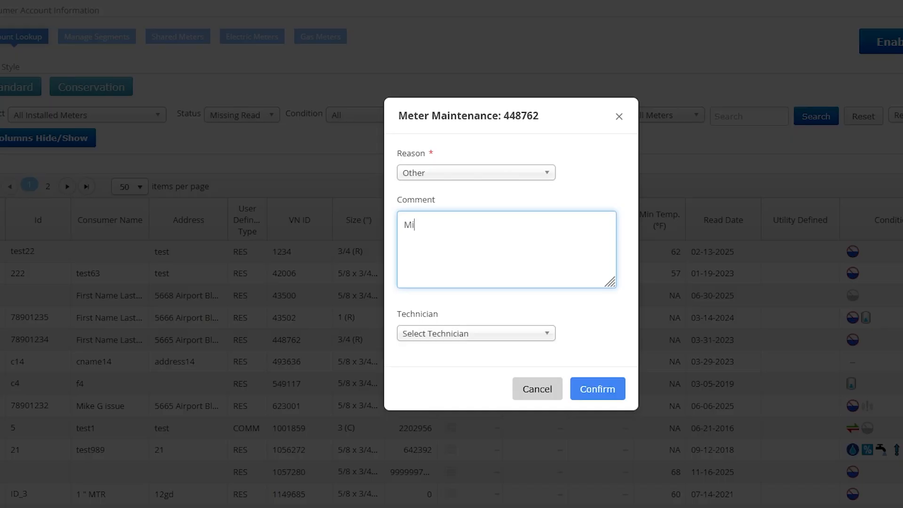
{"action": "type", "text": "ssing read - check the antenna"}
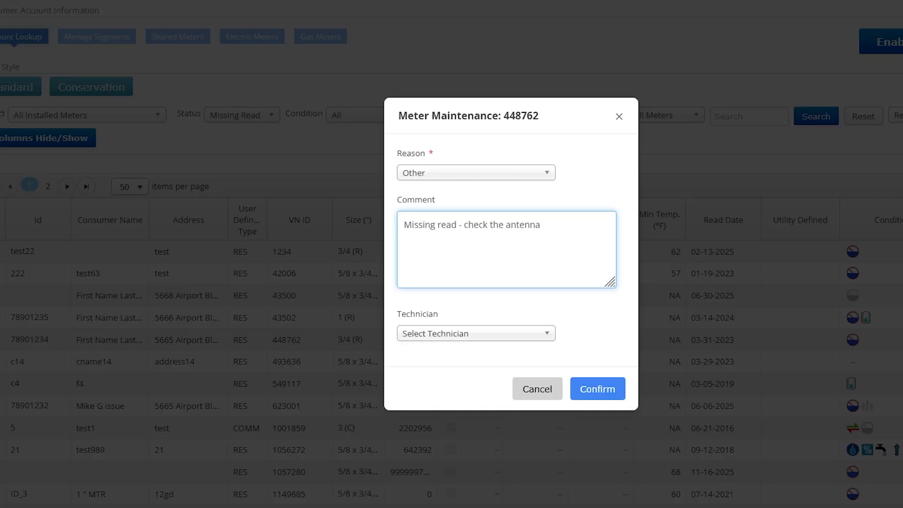
Assign technician Temp Tech, confirm the work order, and acknowledge it.
{"action": "left_click", "coordinate": [516, 335]}
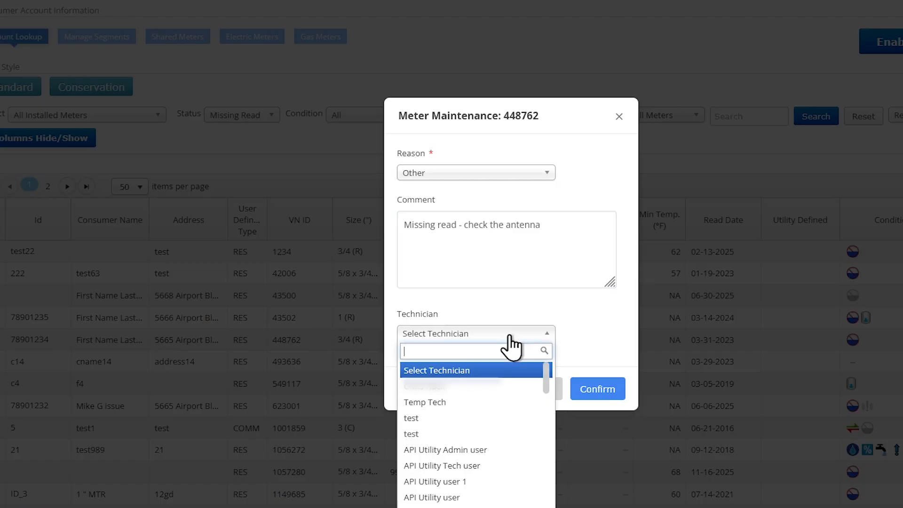
{"action": "left_click", "coordinate": [471, 400]}
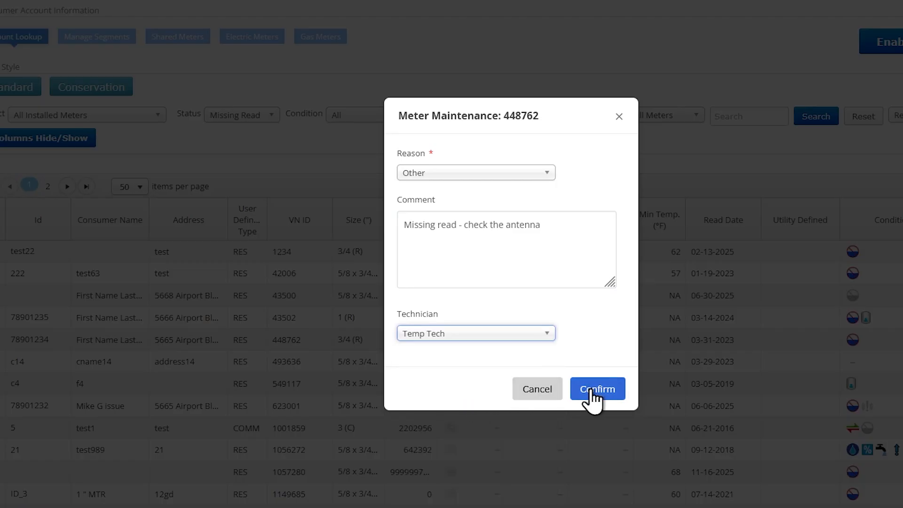
{"action": "left_click", "coordinate": [590, 389]}
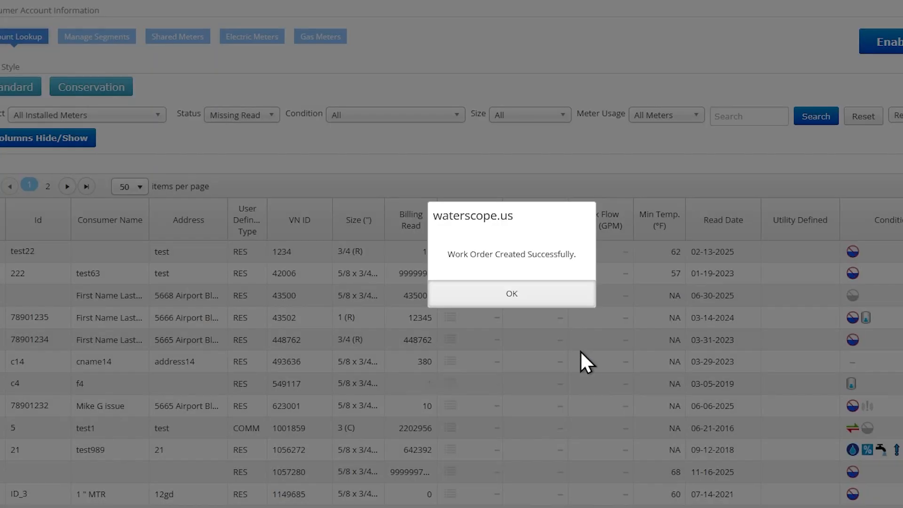
{"action": "left_click", "coordinate": [537, 291]}
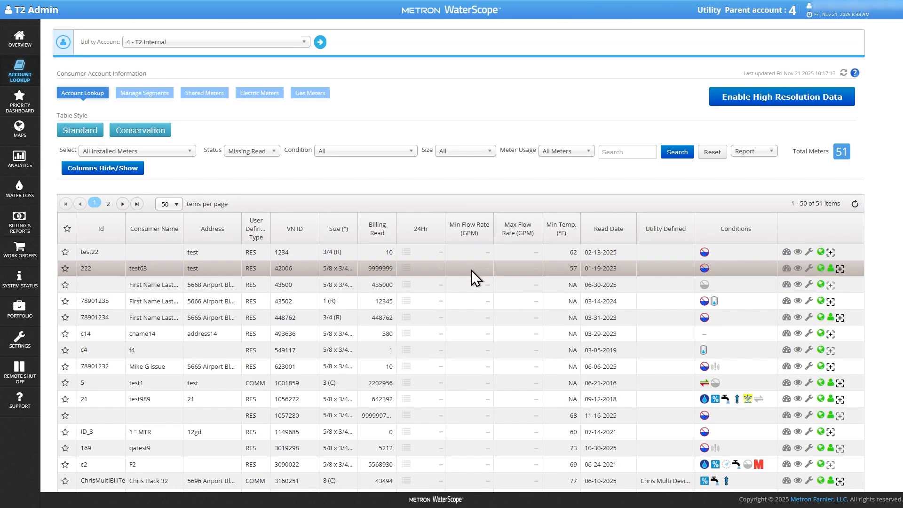
Open the maintenance work orders list and select the work order for meter 448762.
{"action": "left_click", "coordinate": [27, 255]}
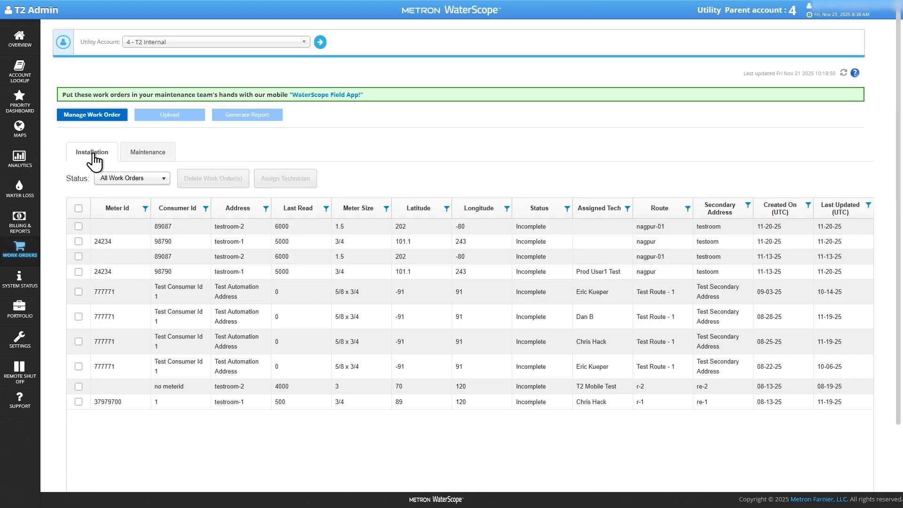
{"action": "left_click", "coordinate": [154, 157]}
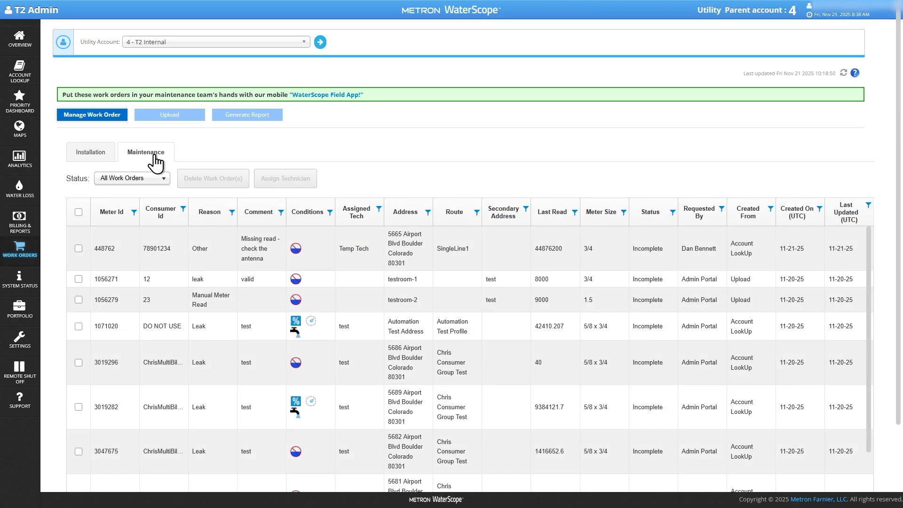
{"action": "left_click", "coordinate": [175, 236]}
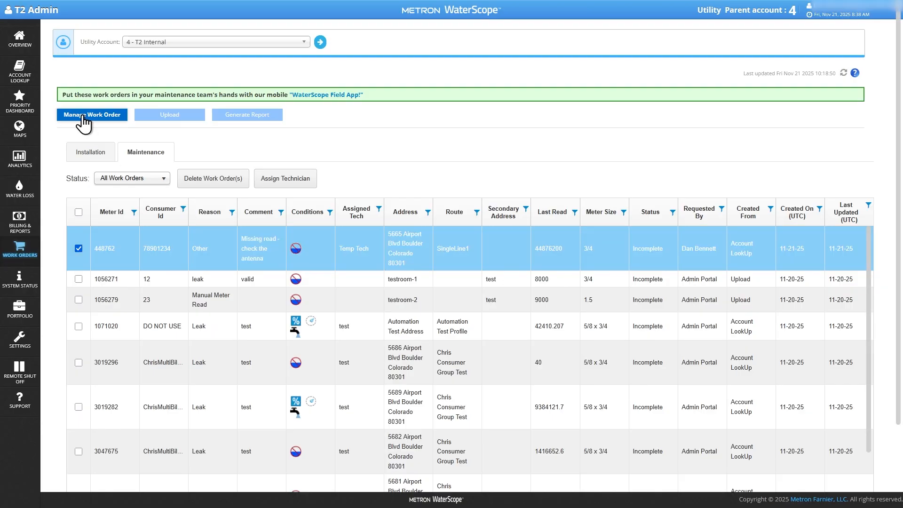
Open the Assign Technician and delete work order dialogs for the selected order, cancelling both.
{"action": "left_click", "coordinate": [301, 179]}
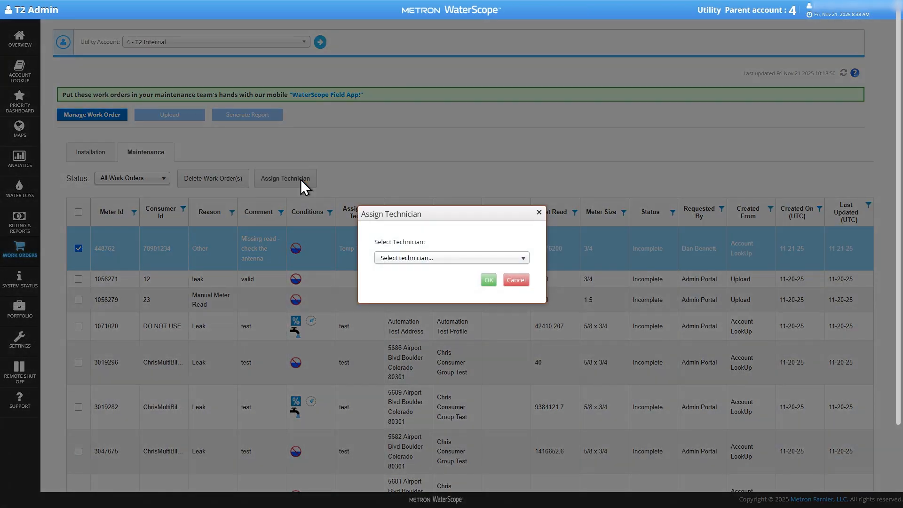
{"action": "left_click", "coordinate": [518, 281]}
{"action": "left_click", "coordinate": [214, 179]}
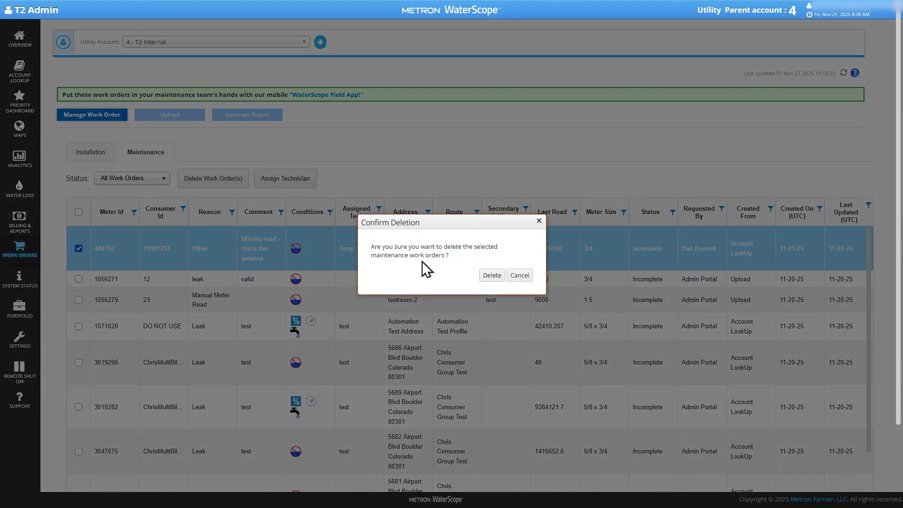
{"action": "left_click", "coordinate": [526, 279]}
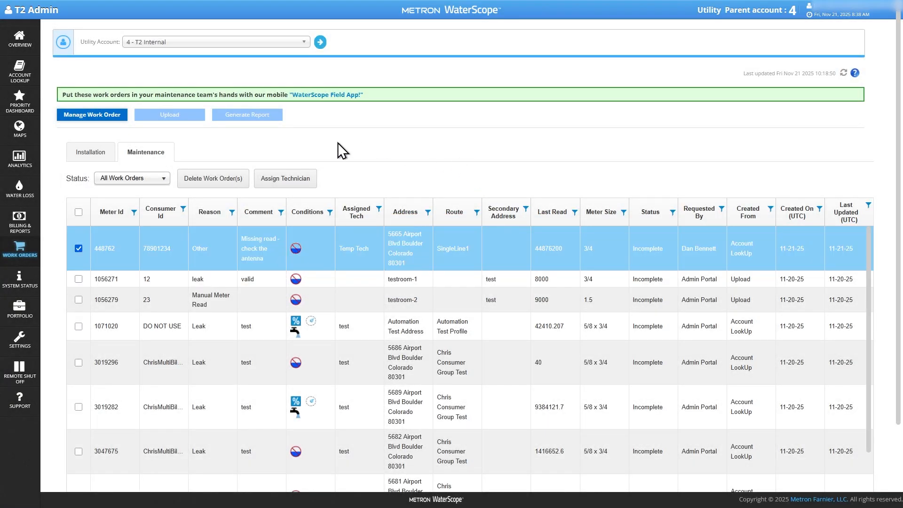
Download the Excel template for uploading maintenance work orders.
{"action": "left_click", "coordinate": [189, 119]}
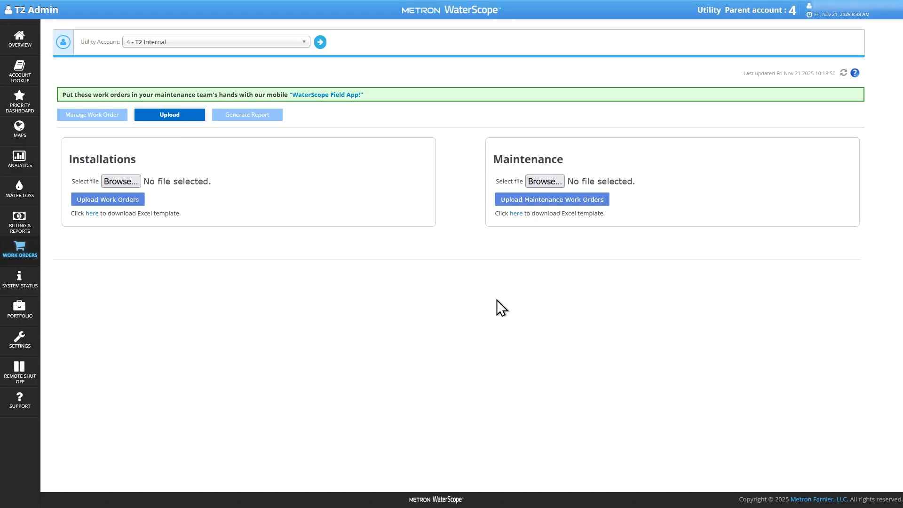
{"action": "left_click", "coordinate": [516, 214]}
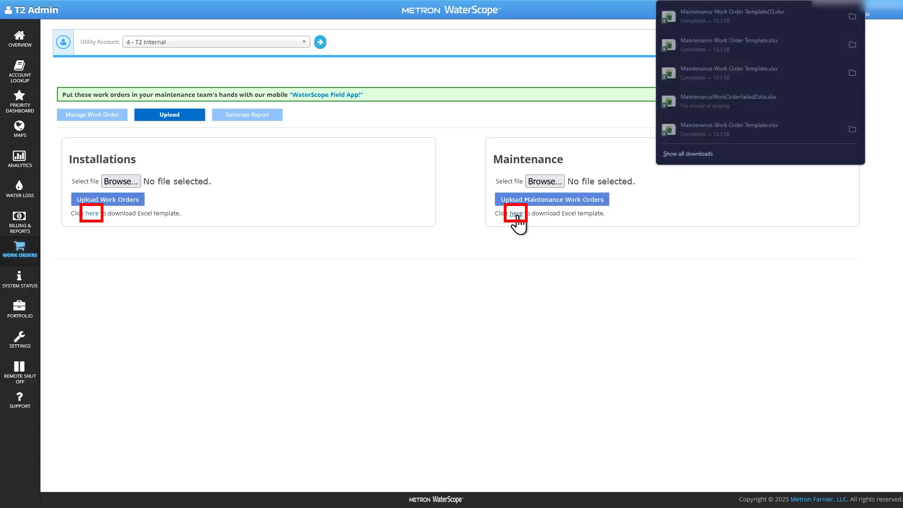
Open the downloaded maintenance work order template in Excel and enter meter ID 1001859 in the first data row.
{"action": "left_click", "coordinate": [738, 15]}
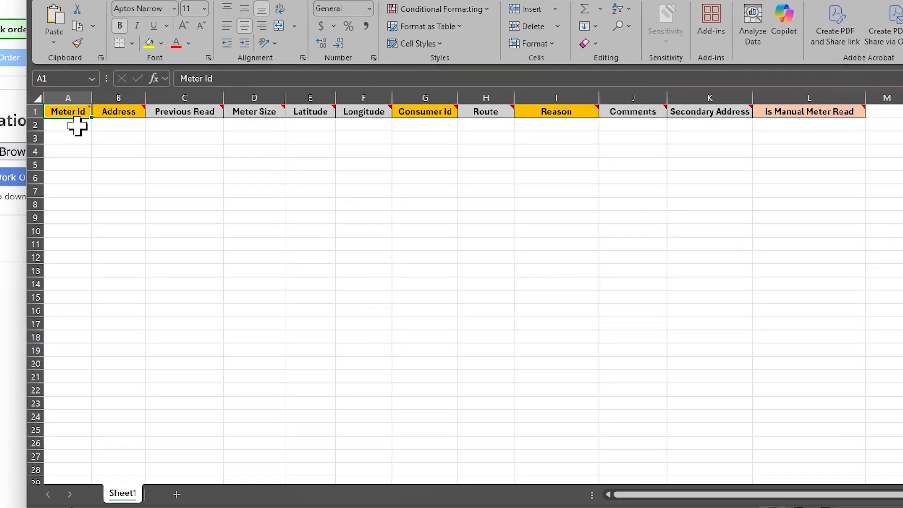
{"action": "left_click", "coordinate": [154, 161]}
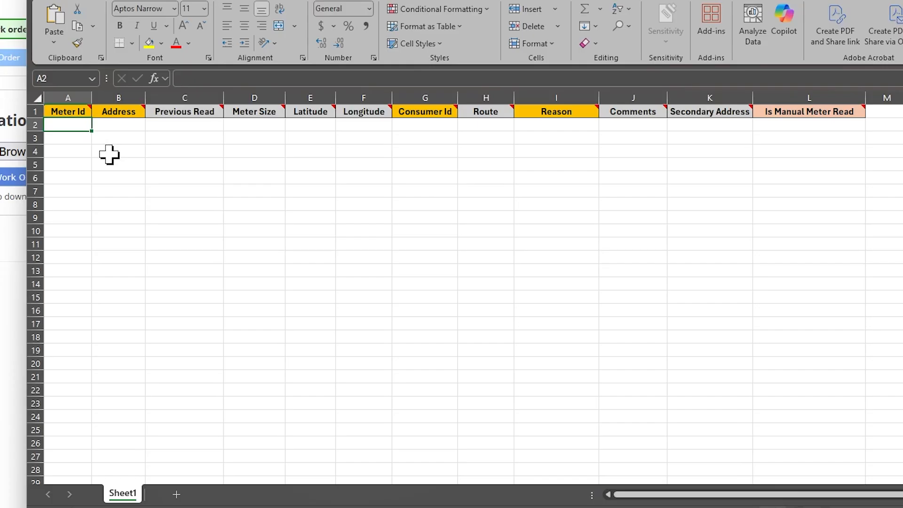
{"action": "type", "text": "100185"}
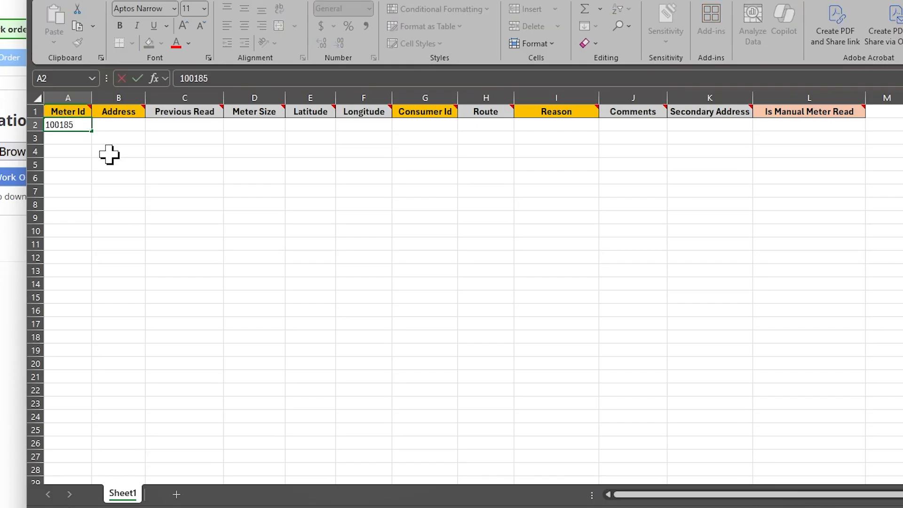
{"action": "type", "text": "9"}
Enter the address 123 East St and previous read 45121 for the meter.
{"action": "key", "text": "Tab"}
{"action": "type", "text": "123 E"}
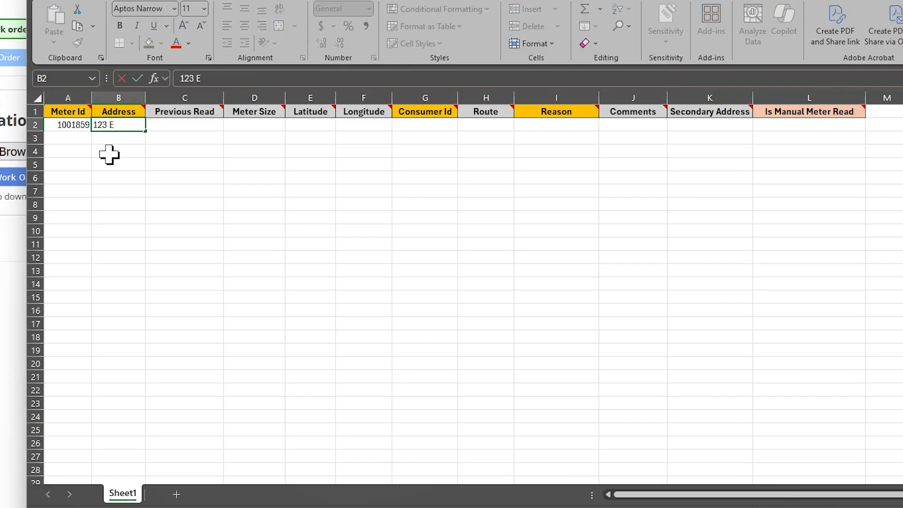
{"action": "type", "text": "ast St"}
{"action": "key", "text": "Tab"}
{"action": "type", "text": "004"}
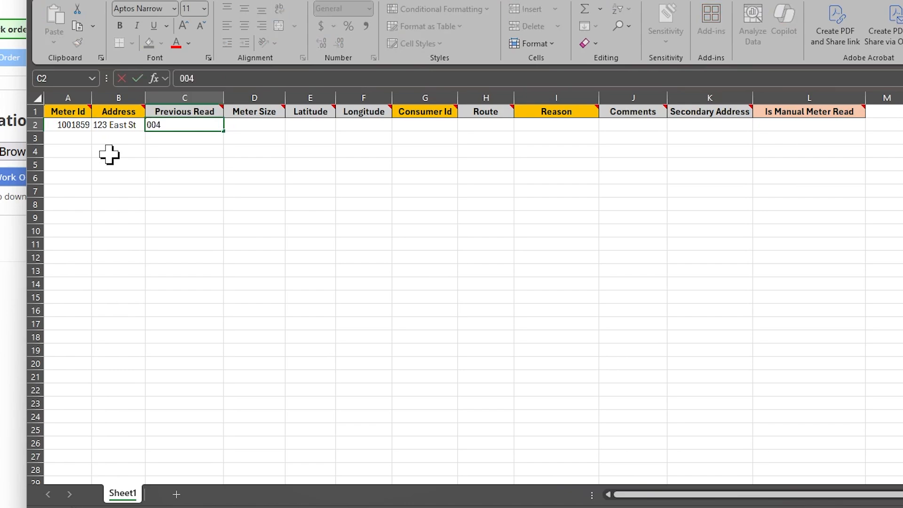
{"action": "type", "text": "5121"}
{"action": "key", "text": "Tab"}
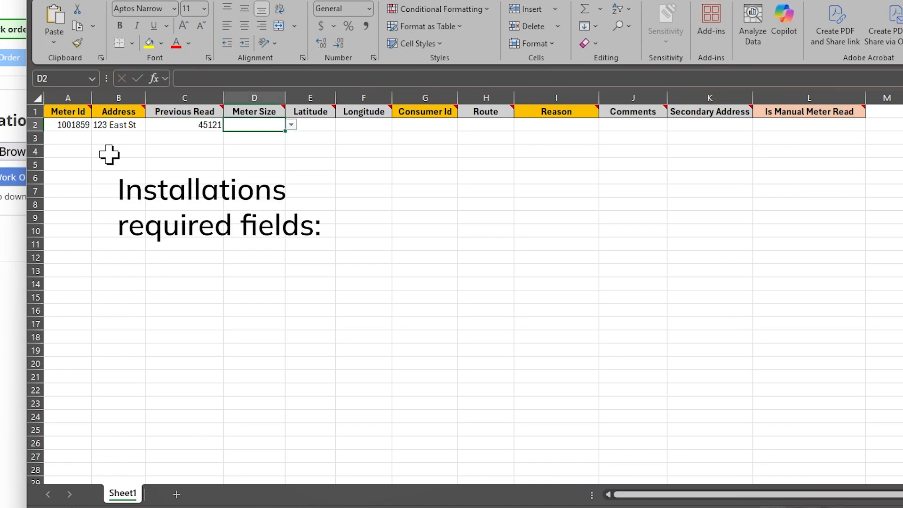
Set the meter size to 5/8 x 3/4 and the consumer ID to temp ID 5.
{"action": "left_click", "coordinate": [292, 124]}
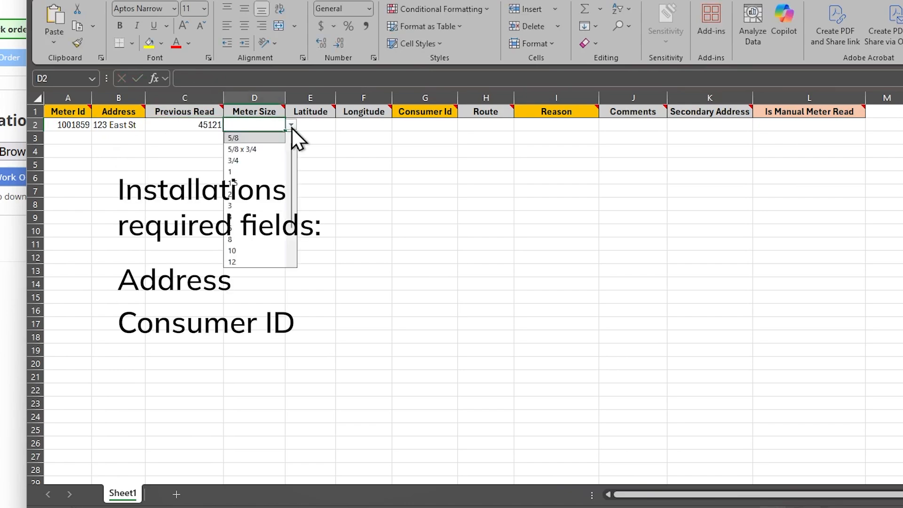
{"action": "left_click", "coordinate": [258, 147]}
{"action": "left_click", "coordinate": [413, 128]}
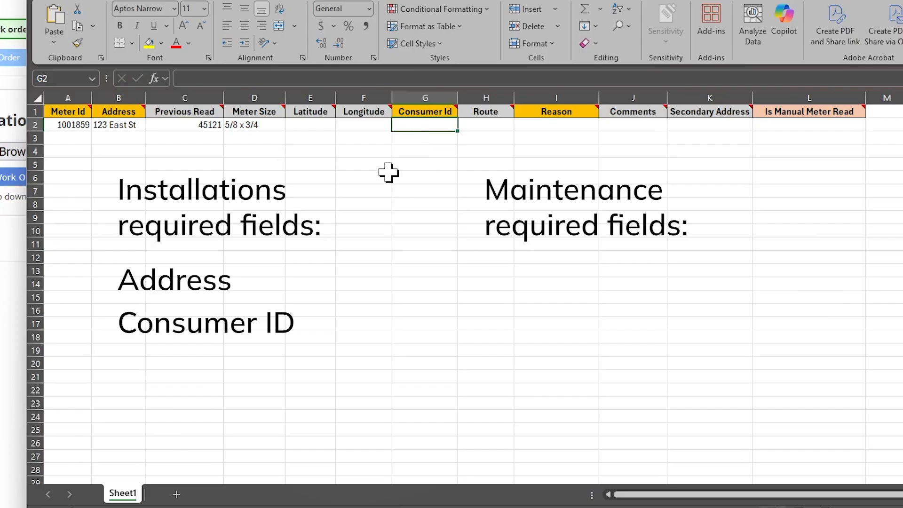
{"action": "type", "text": "temp ID 5"}
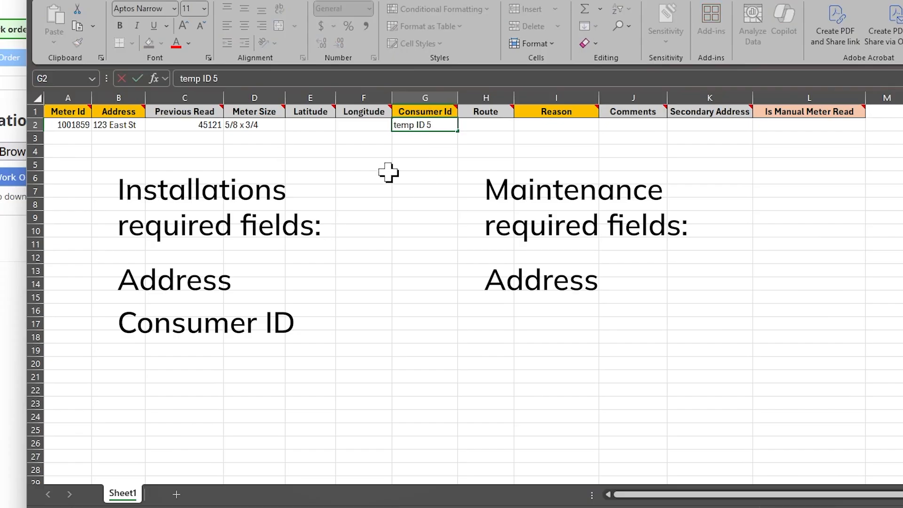
Set the route to Downtown 1 and the reason to Missing read.
{"action": "left_click", "coordinate": [495, 126]}
{"action": "type", "text": "Downtown 1"}
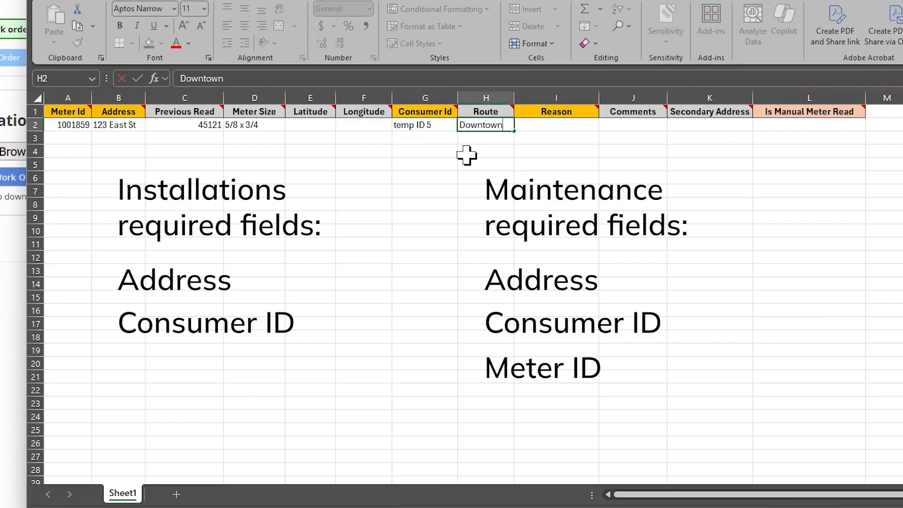
{"action": "left_click", "coordinate": [532, 128]}
{"action": "type", "text": "M"}
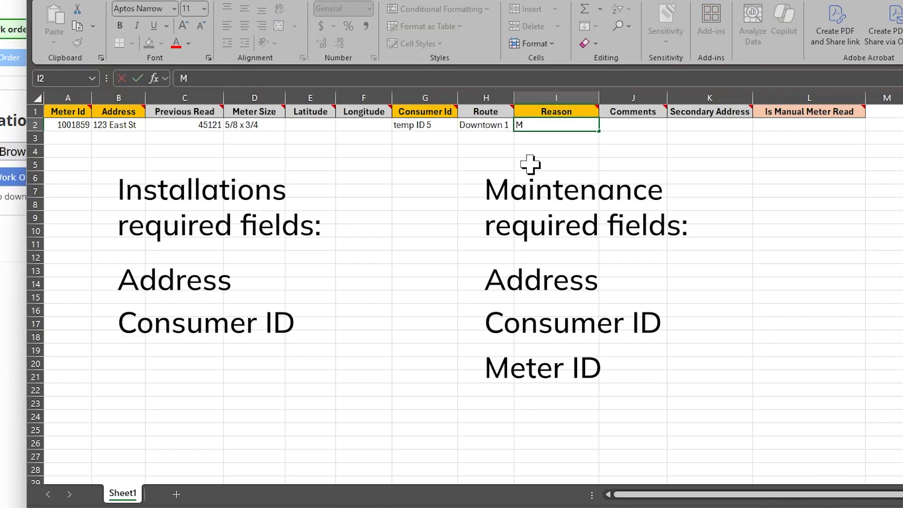
{"action": "type", "text": "issing read"}
Add the comment Antenna? and set Is Manual Meter Read to YES.
{"action": "key", "text": "Tab"}
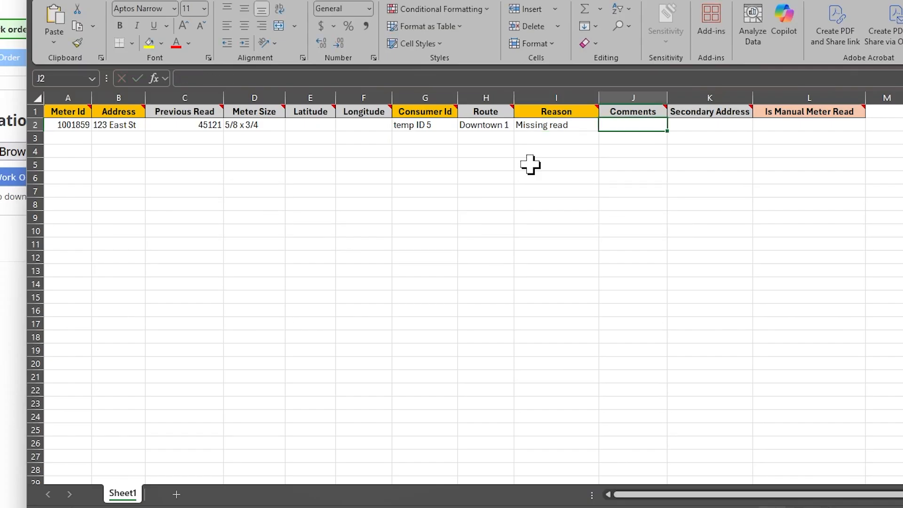
{"action": "type", "text": "Antenna?"}
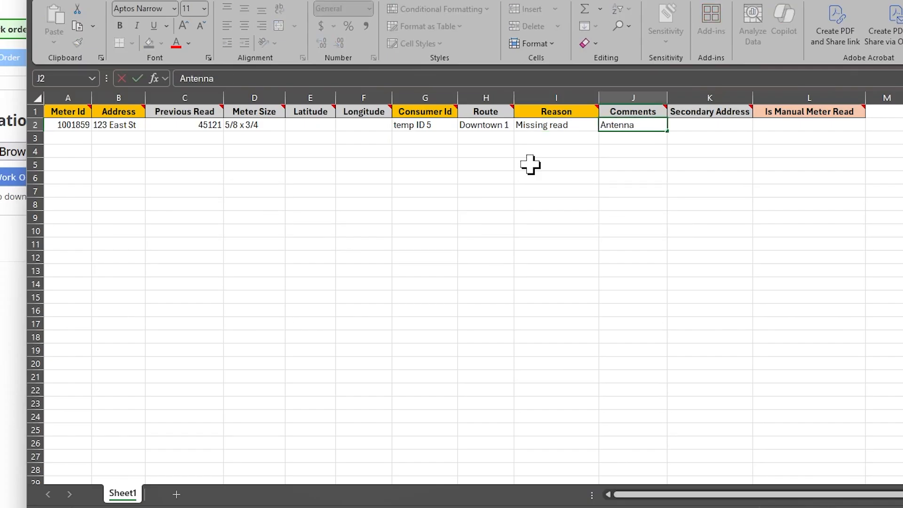
{"action": "key", "text": "Tab"}
{"action": "key", "text": "Tab"}
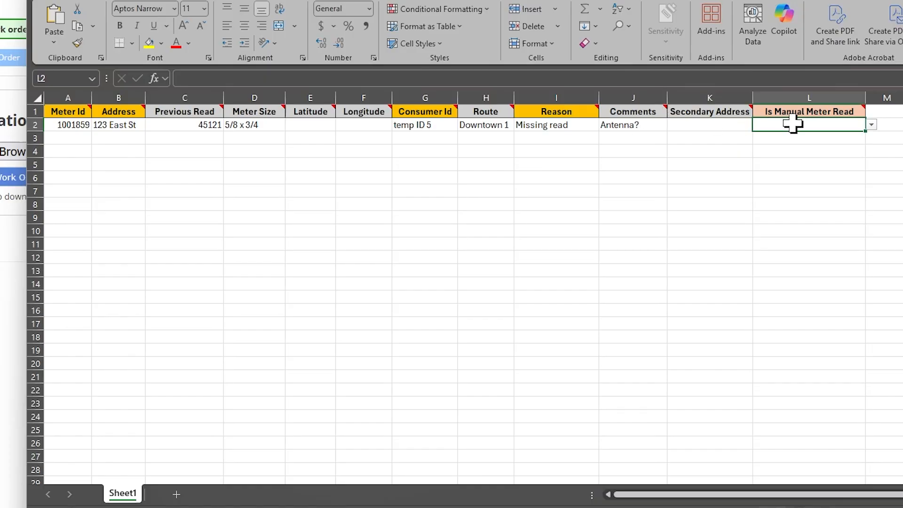
{"action": "left_click", "coordinate": [872, 125]}
{"action": "left_click", "coordinate": [853, 137]}
{"action": "left_click", "coordinate": [818, 163]}
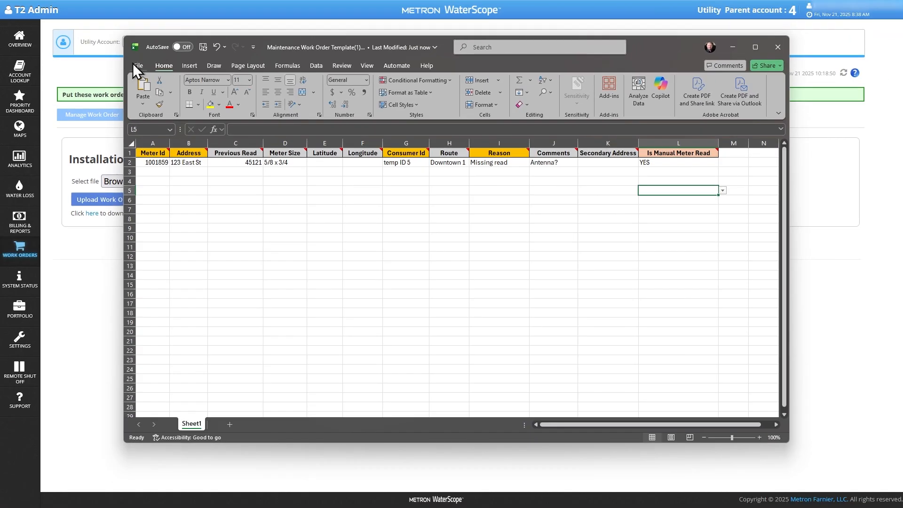
Save the workbook as work_order_5 in the Downloads folder and close Excel.
{"action": "left_click", "coordinate": [133, 63]}
{"action": "left_click", "coordinate": [159, 190]}
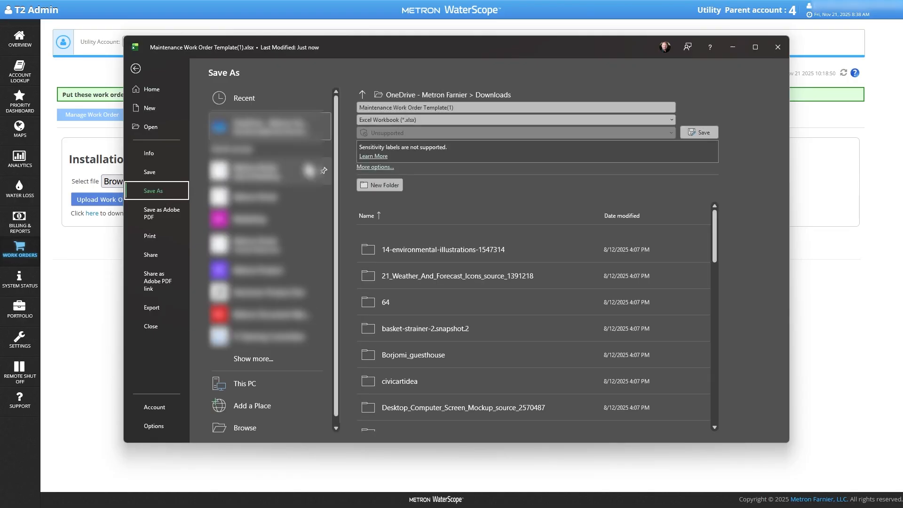
{"action": "left_click", "coordinate": [469, 107]}
{"action": "type", "text": "work_order_"}
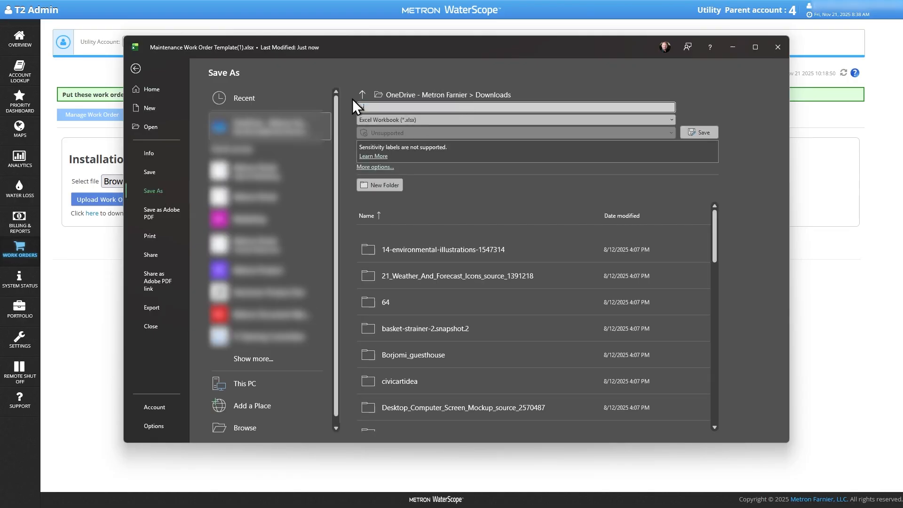
{"action": "type", "text": "5"}
{"action": "left_click", "coordinate": [699, 131]}
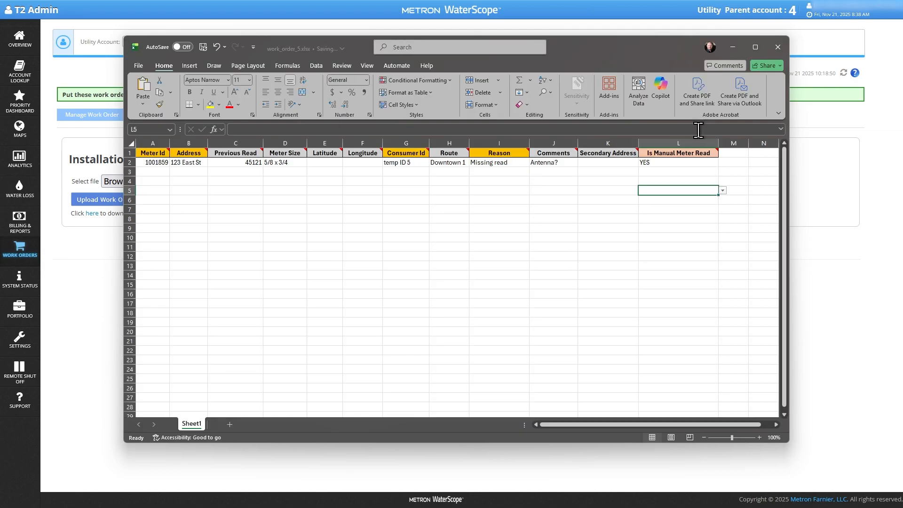
{"action": "left_click", "coordinate": [770, 47]}
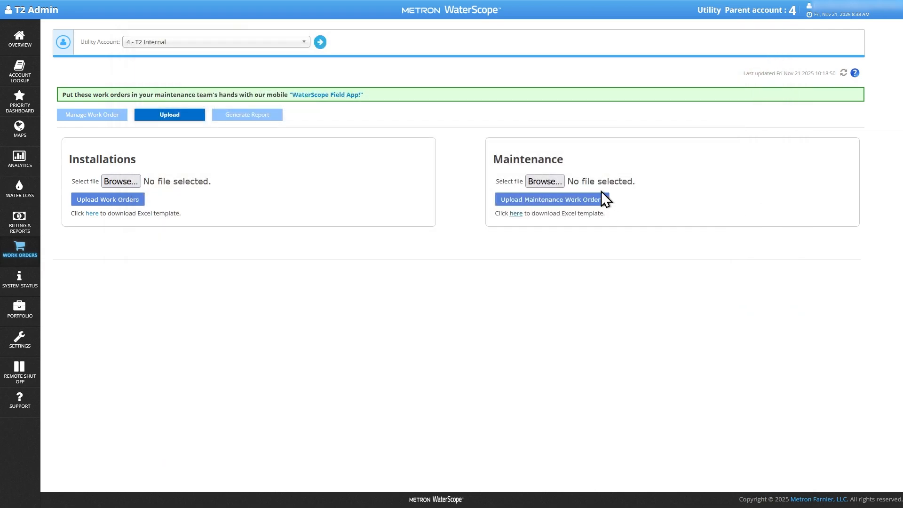
Upload work_order_5.xlsx as maintenance work orders and close the processing summary.
{"action": "left_click", "coordinate": [560, 179]}
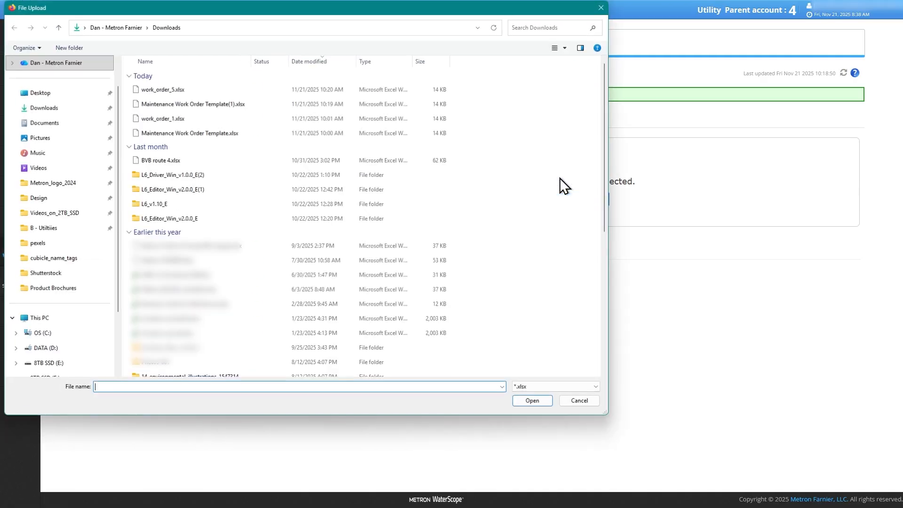
{"action": "left_click", "coordinate": [191, 89]}
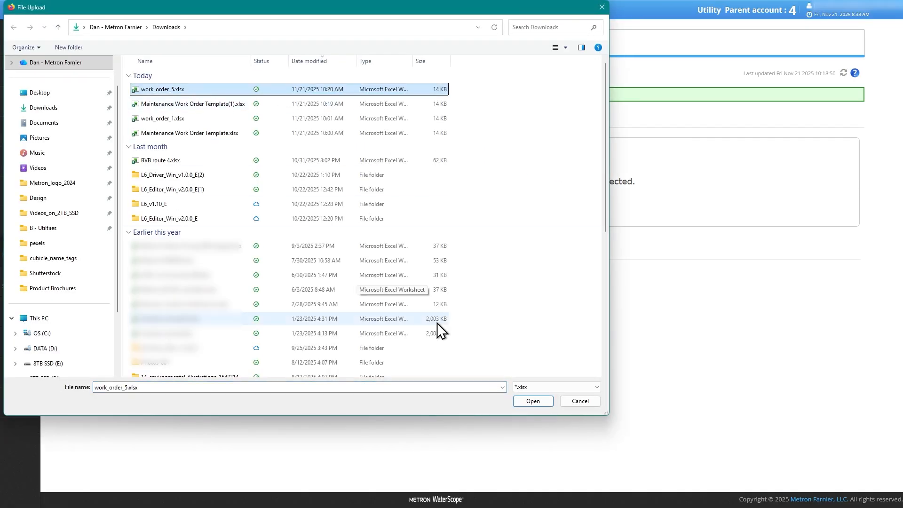
{"action": "left_click", "coordinate": [521, 402]}
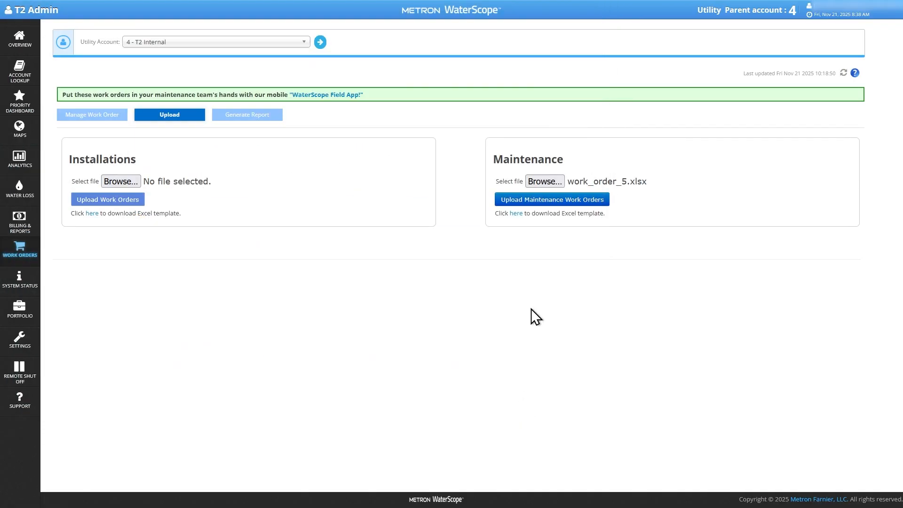
{"action": "left_click", "coordinate": [549, 202]}
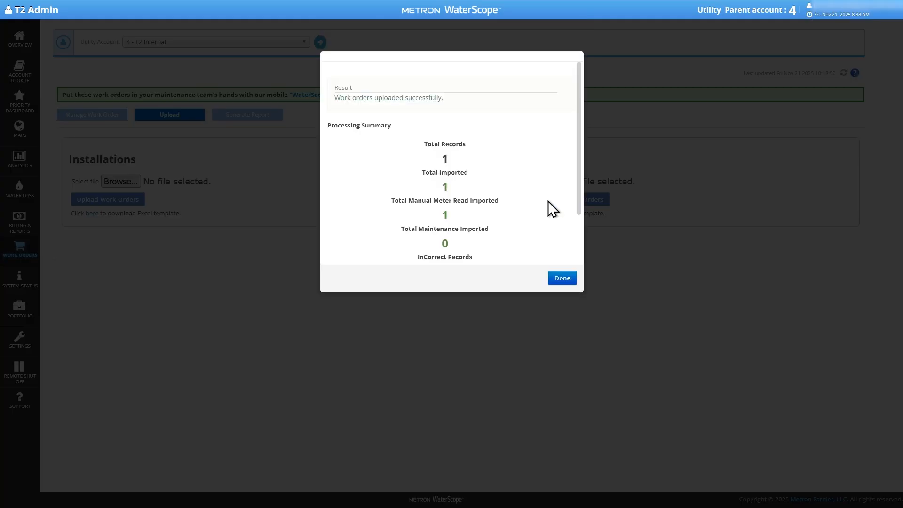
{"action": "left_click_drag", "start_coordinate": [444, 99], "coordinate": [339, 97]}
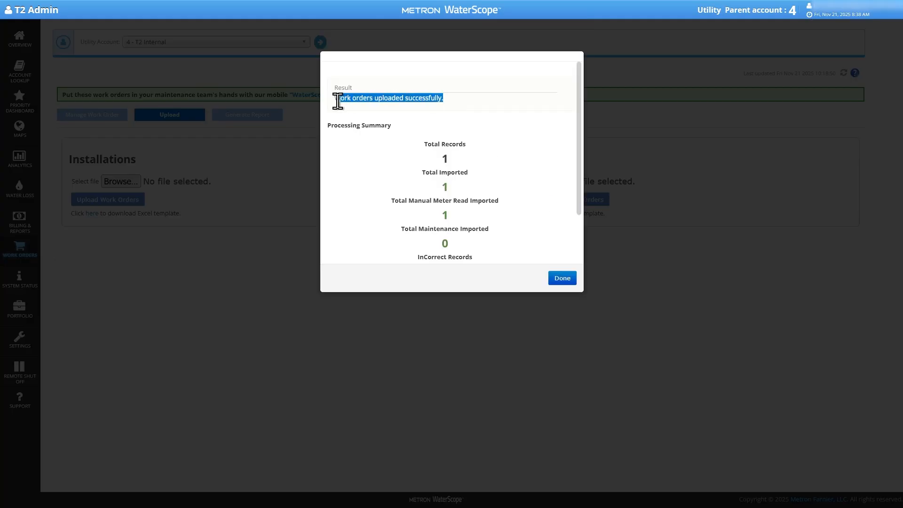
{"action": "left_click", "coordinate": [553, 278]}
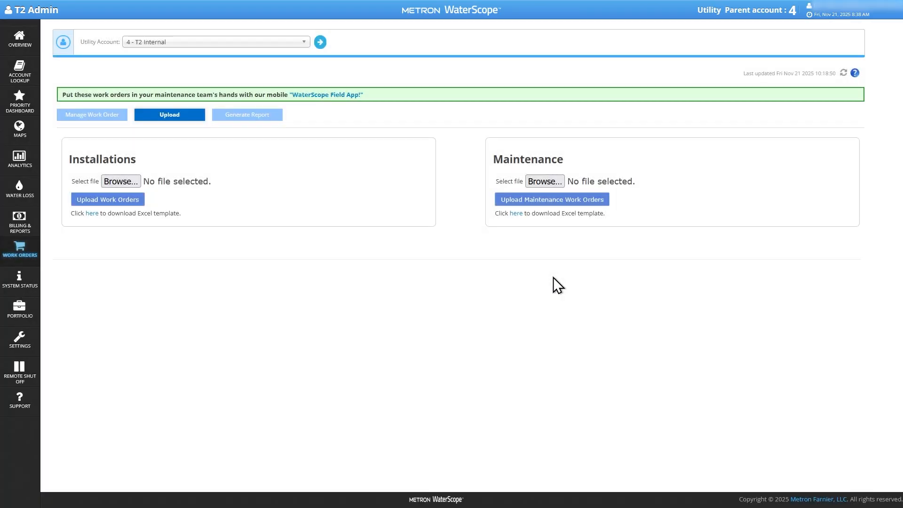
Open the maintenance work orders list and assign technician Temp Tech to the uploaded work order for meter 1001859.
{"action": "left_click", "coordinate": [105, 118]}
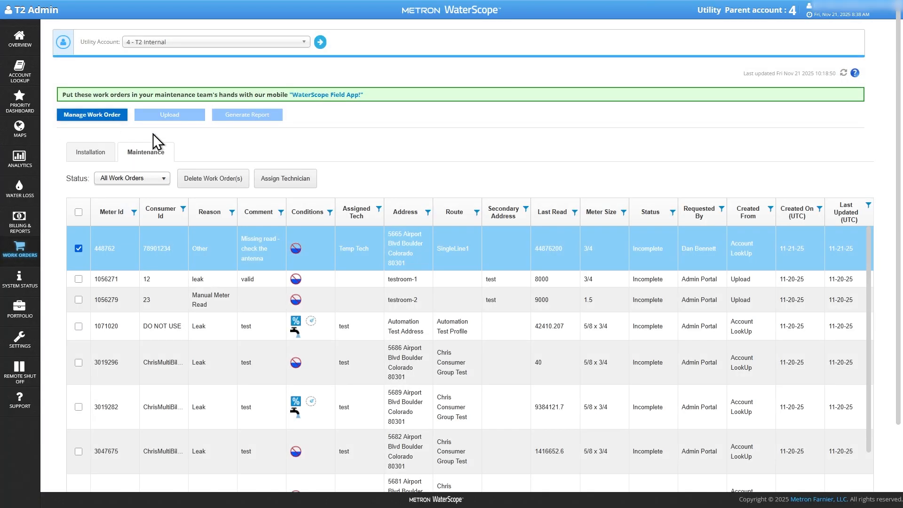
{"action": "left_click", "coordinate": [149, 155]}
{"action": "left_click", "coordinate": [354, 236]}
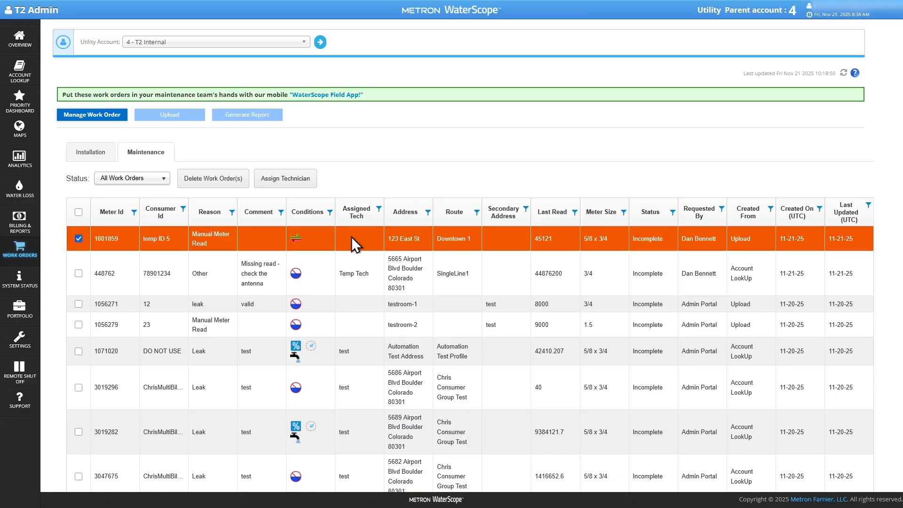
{"action": "left_click", "coordinate": [295, 179]}
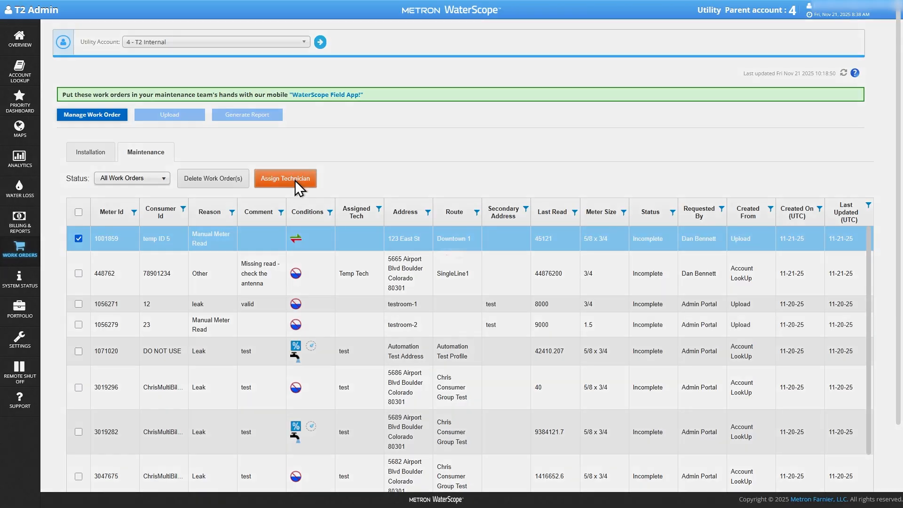
{"action": "left_click", "coordinate": [437, 259]}
{"action": "left_click", "coordinate": [430, 297]}
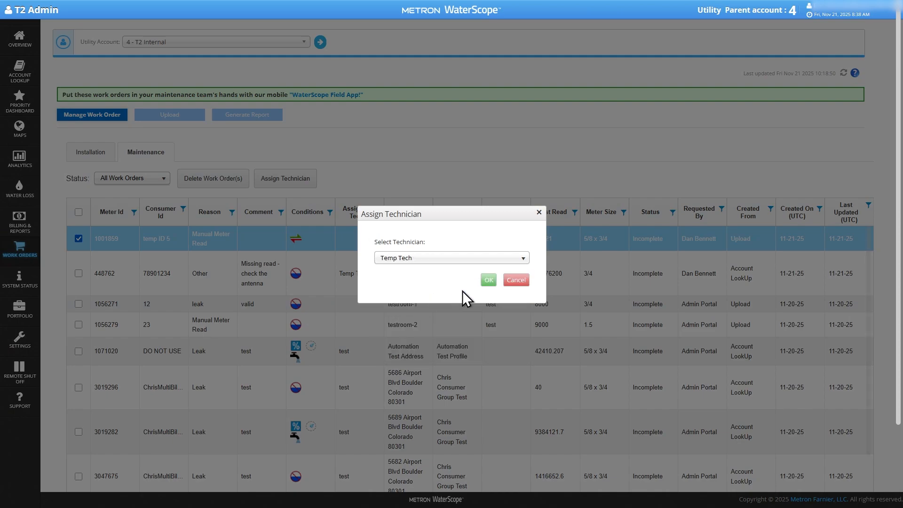
{"action": "left_click", "coordinate": [489, 280]}
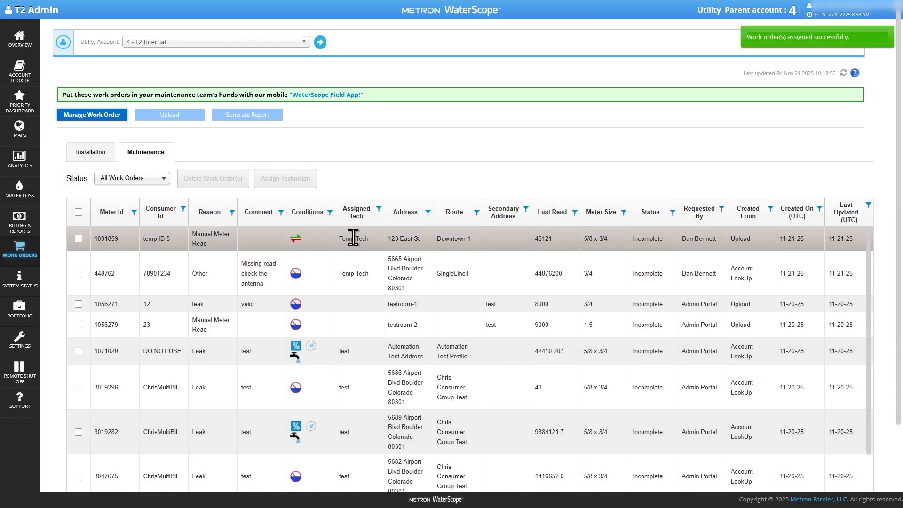
{"action": "left_click", "coordinate": [362, 238]}
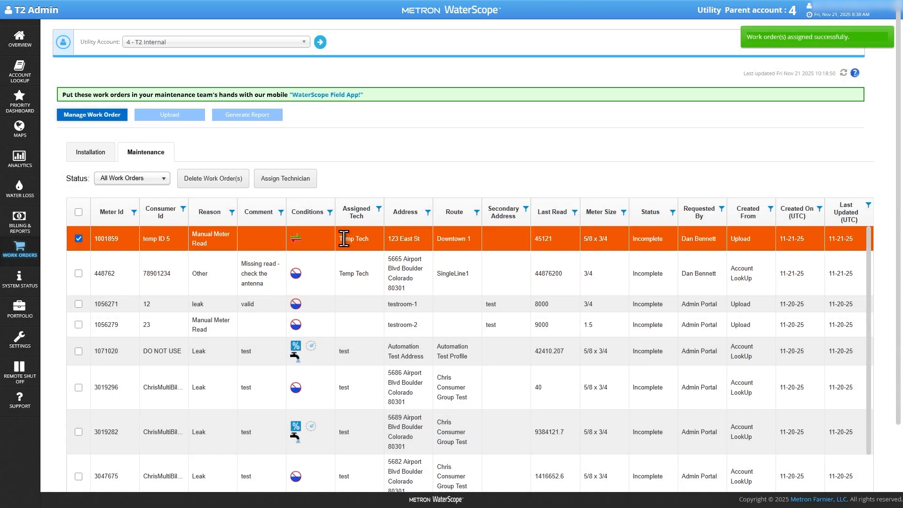